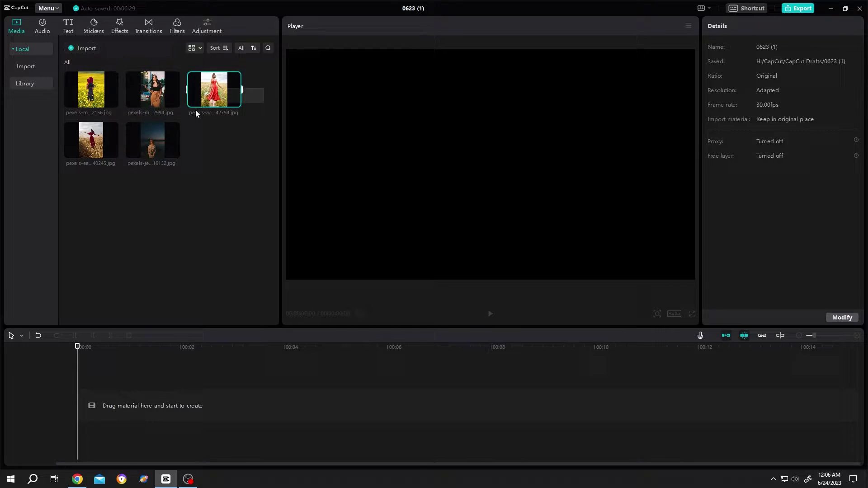
- Select all five photos in the media library and place them on the timeline
drag(263, 95, 67, 156)
drag(151, 139, 89, 399)
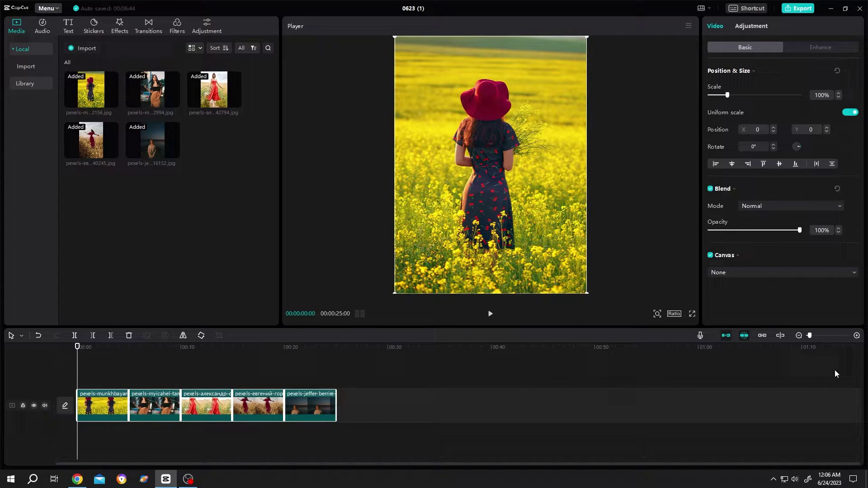
- Zoom into the timeline, scrub to later frames, and shorten the first photo clip
click(811, 335)
click(811, 335)
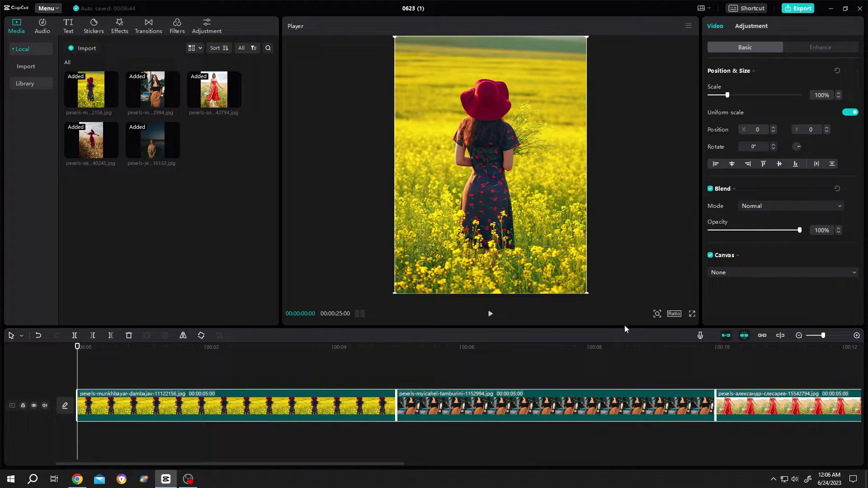
drag(79, 371, 464, 372)
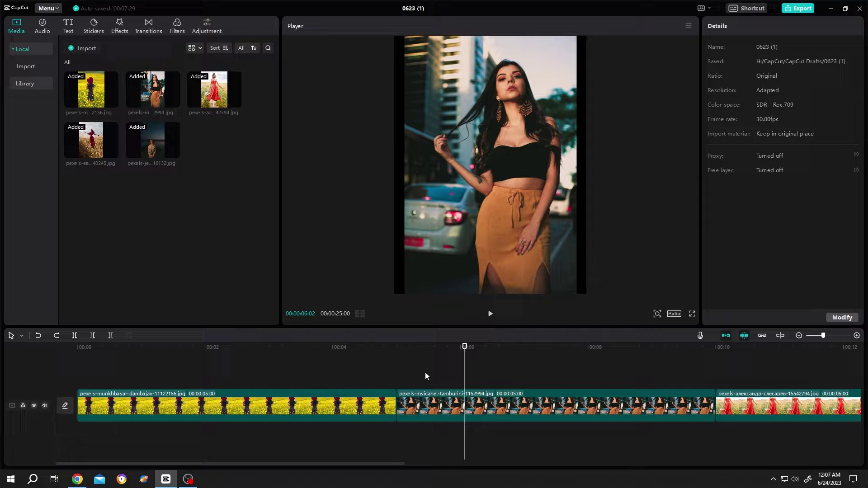
drag(396, 405, 177, 405)
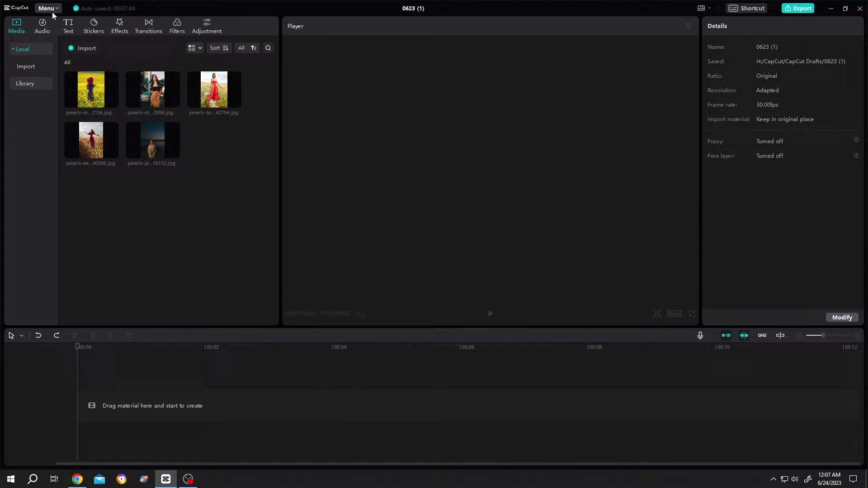
- Open CapCut Settings from the main menu and show the Edit preferences
click(52, 11)
click(51, 97)
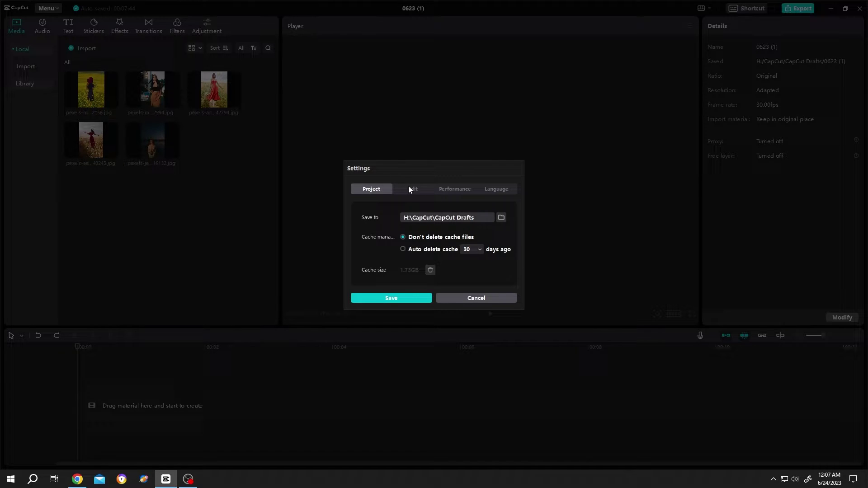
click(408, 187)
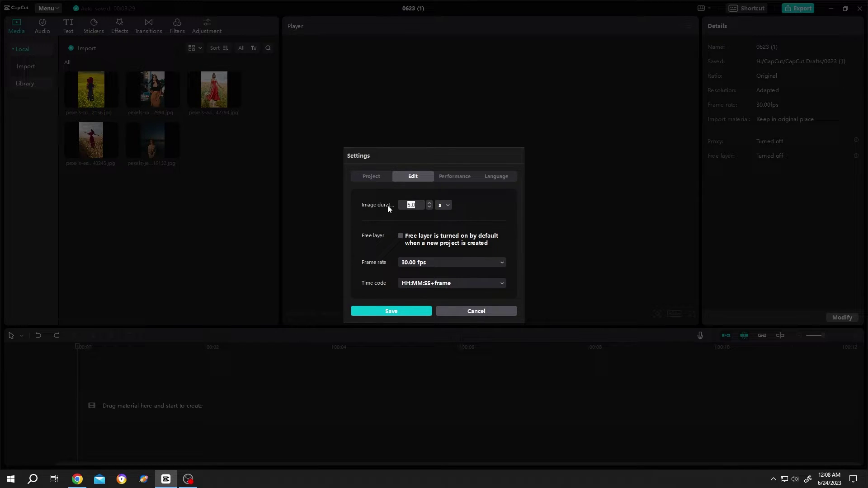
text(2)
- Change the image duration unit to Frame, set the value to 15, and save
click(449, 204)
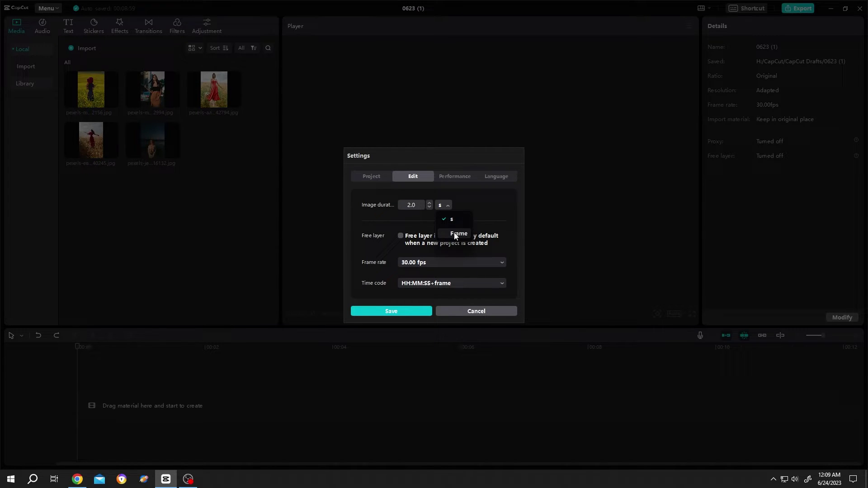
click(453, 233)
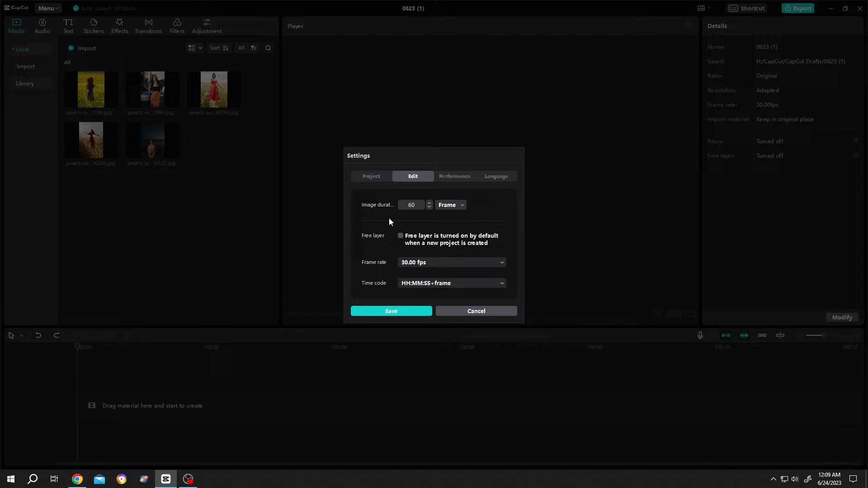
drag(418, 205, 380, 210)
text(15)
click(403, 310)
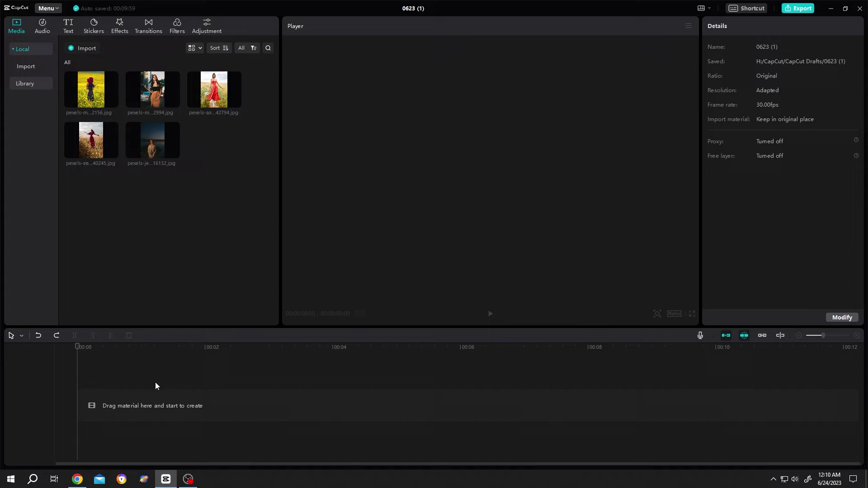
- Select all five library photos and add them to the timeline as 15-frame clips
drag(264, 192, 62, 71)
drag(214, 89, 78, 408)
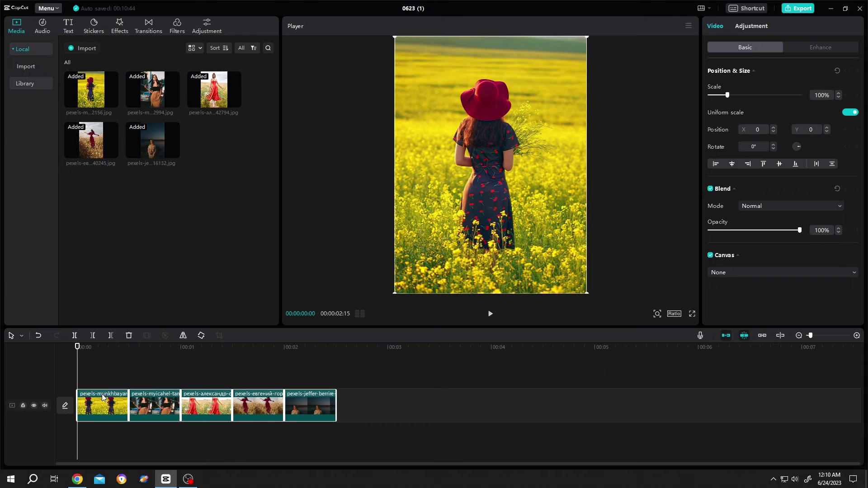